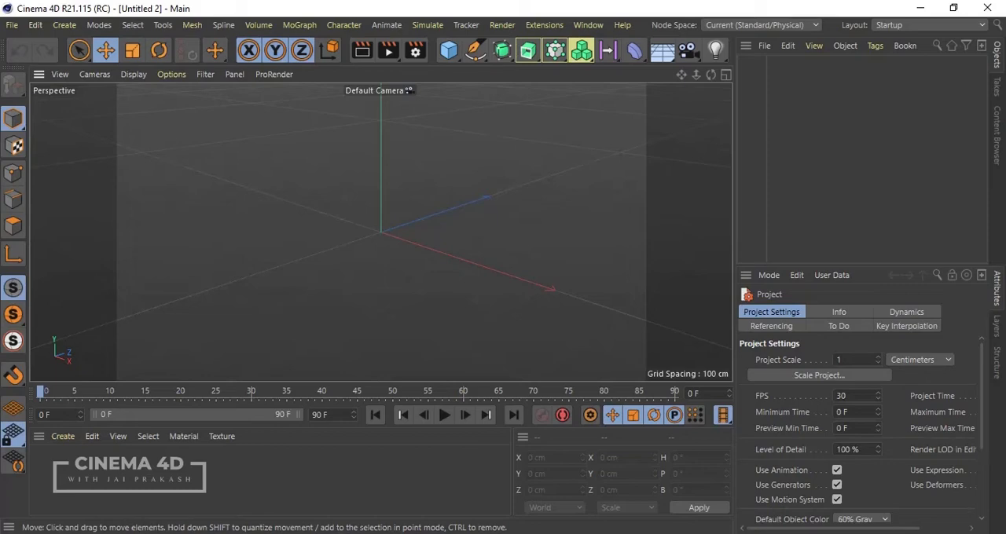
# Add a cube, convert it to an editable polygon object and switch to point editing.
pyautogui.click(448, 51)
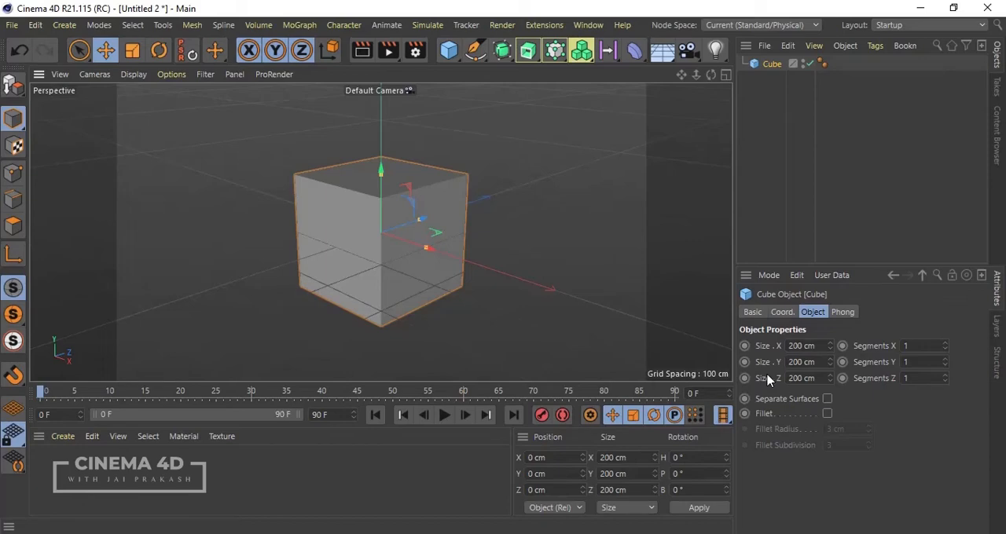
pyautogui.click(10, 88)
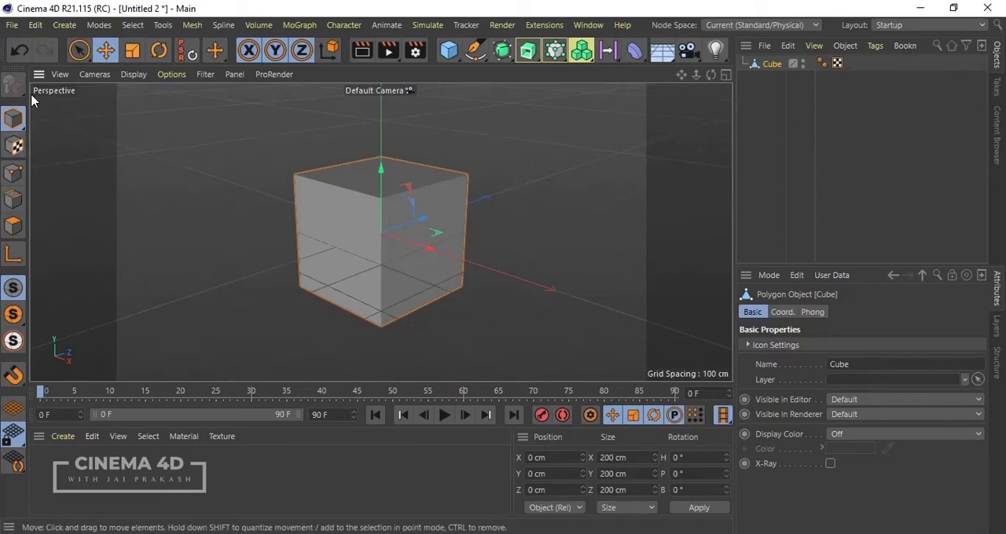
pyautogui.click(15, 178)
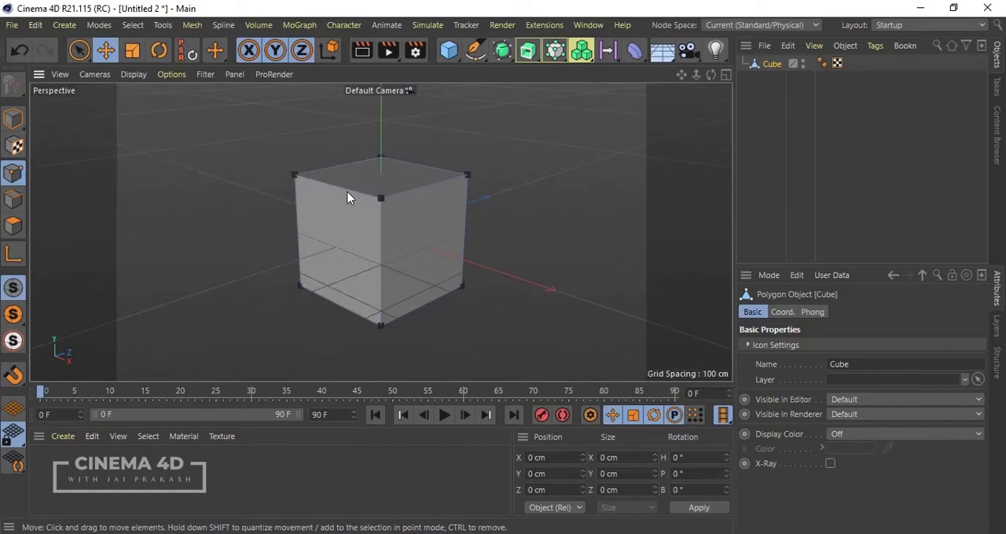
# Set both the point handle size and the select point size to 10 in the configuration of all viewports.
pyautogui.click(185, 75)
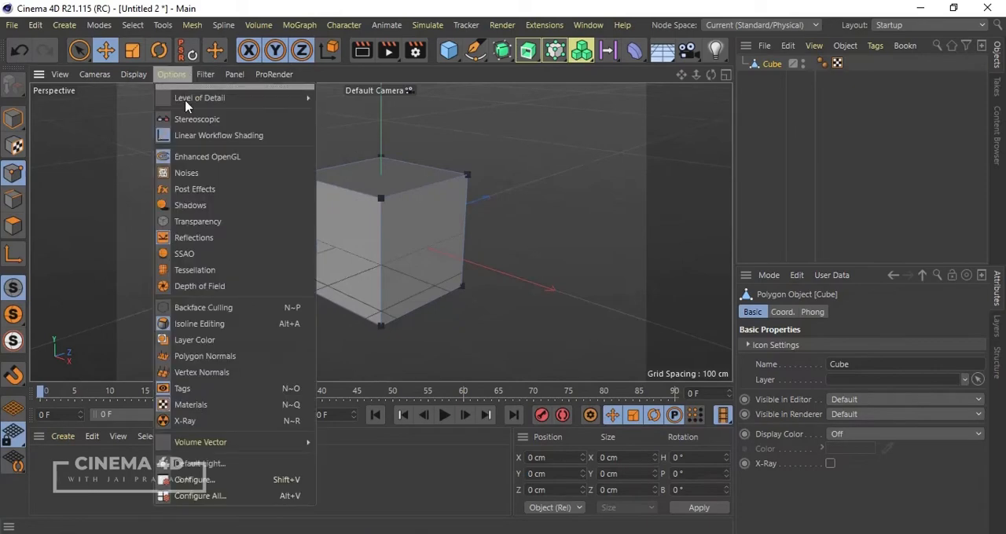
pyautogui.click(212, 497)
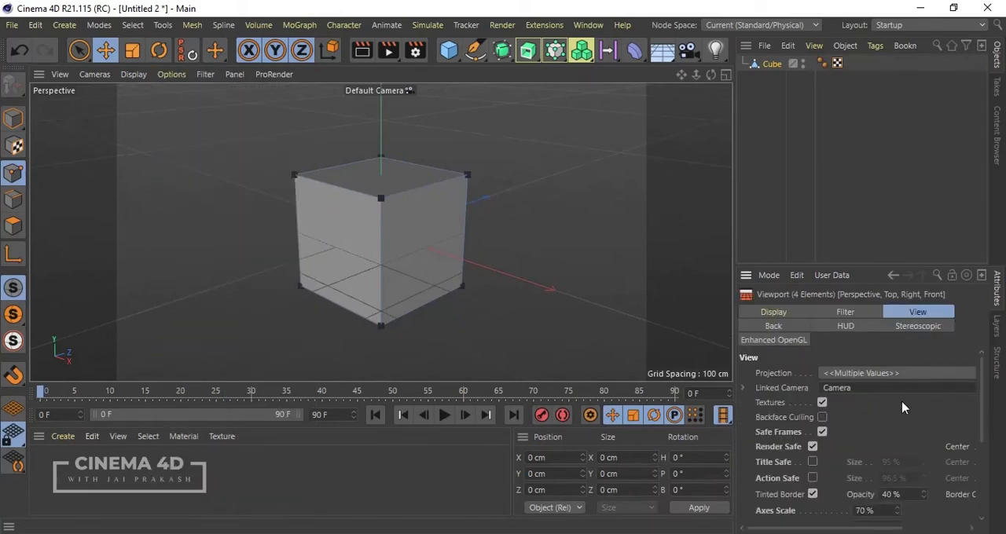
pyautogui.scroll(-3, 902, 407)
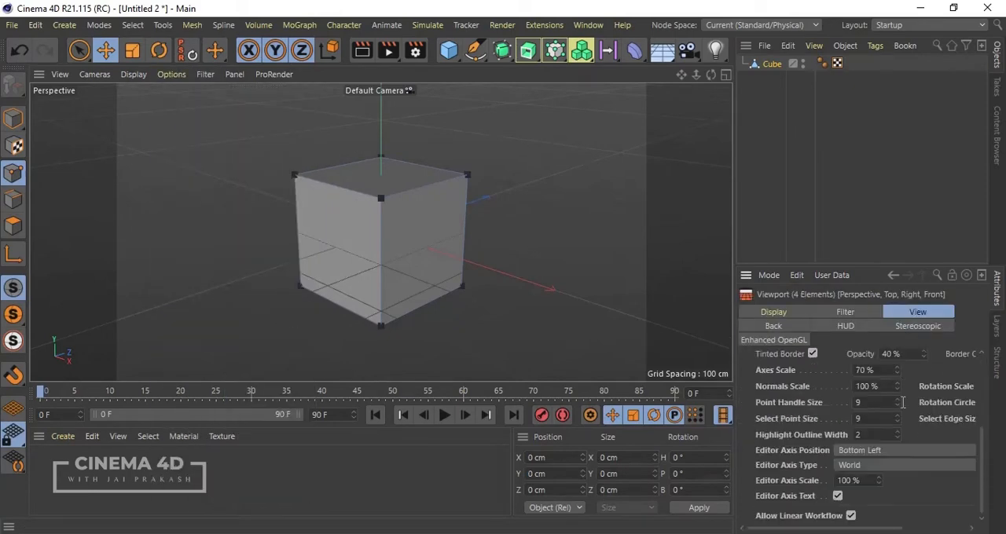
pyautogui.doubleClick(865, 402)
pyautogui.write('5')
pyautogui.hotkey('ctrl', 'z')
pyautogui.write('10')
pyautogui.doubleClick(875, 419)
pyautogui.write('15')
pyautogui.click(606, 299)
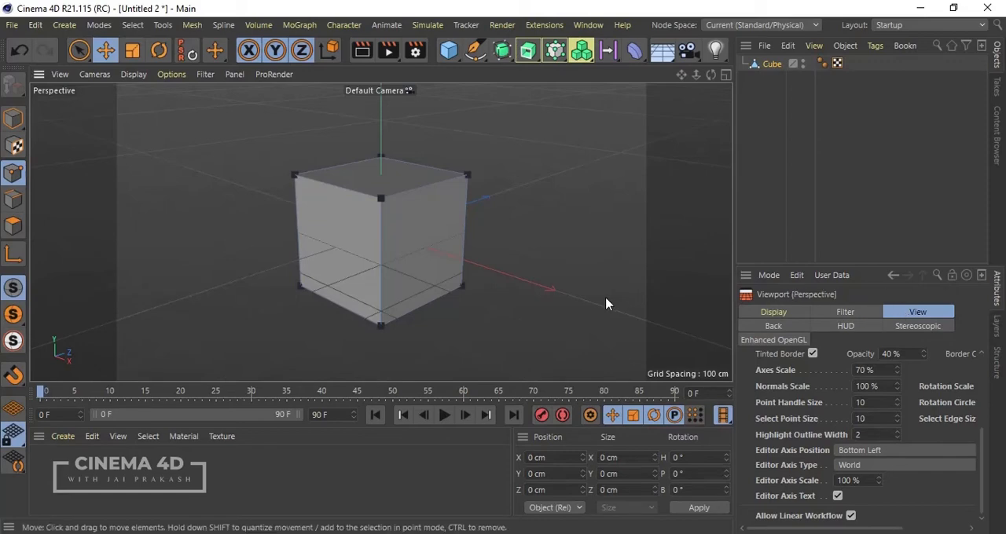
pyautogui.click(381, 202)
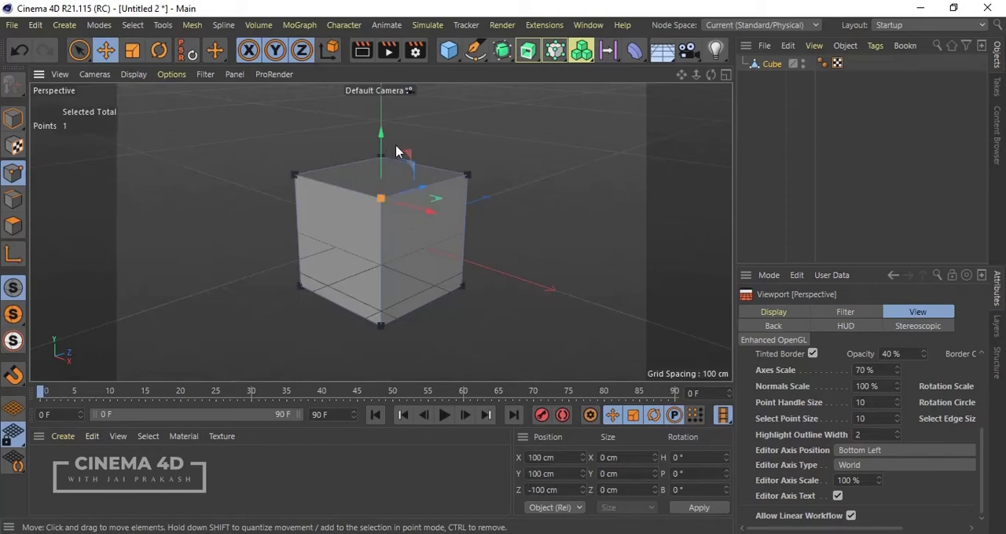
pyautogui.click(542, 231)
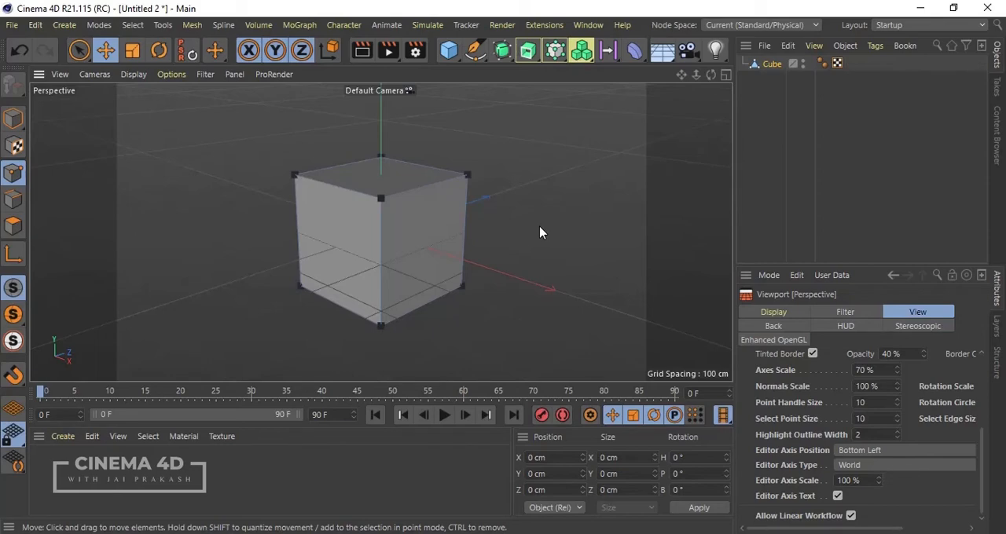
pyautogui.hotkey('ctrl', 'z')
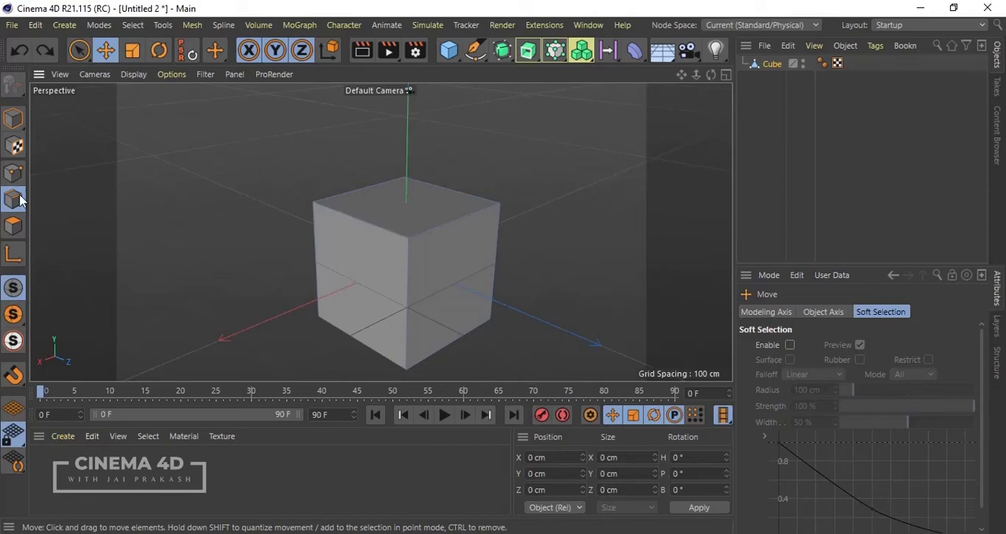
pyautogui.click(12, 232)
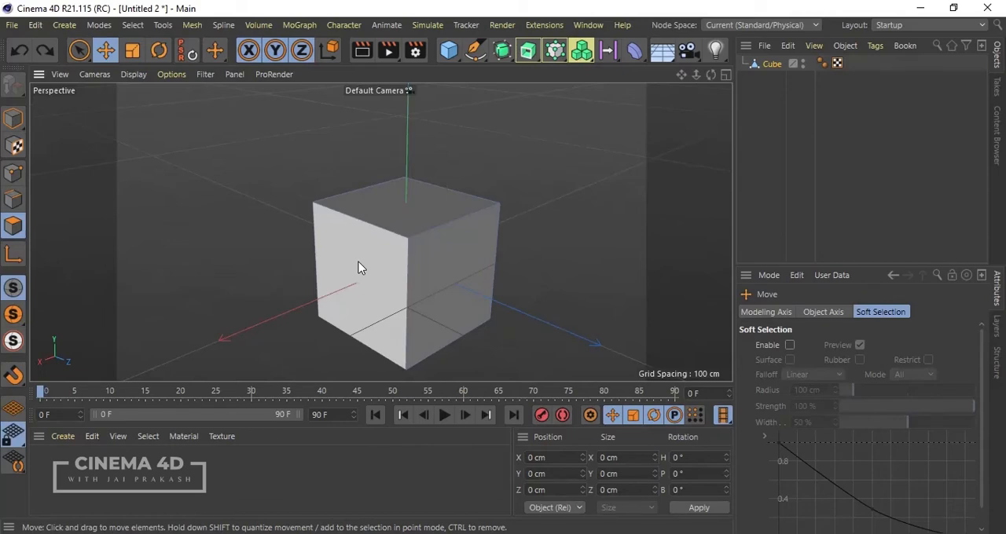
# In point mode, raise one upper corner point of the cube along Y to about 226 cm.
pyautogui.click(13, 173)
pyautogui.click(313, 203)
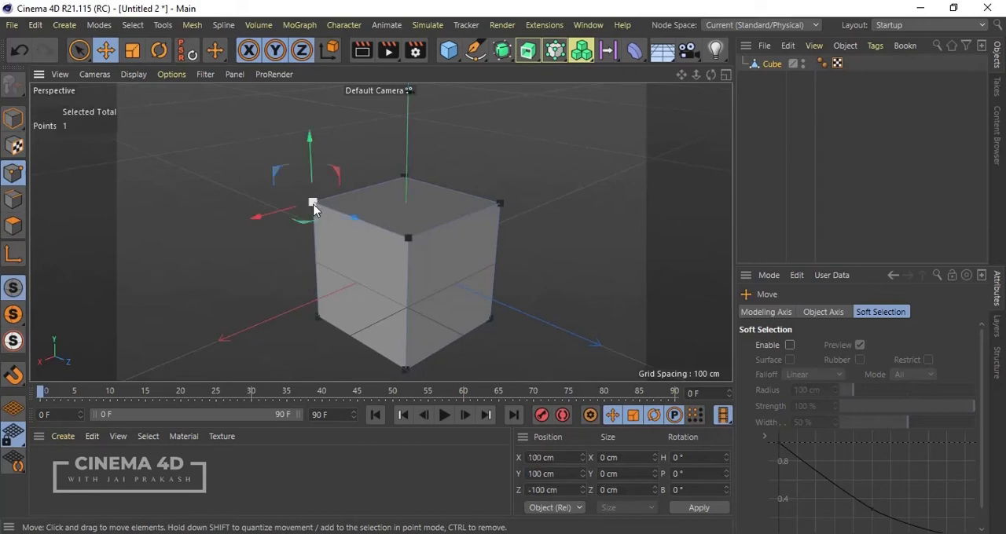
pyautogui.moveTo(309, 137); pyautogui.dragTo(309, 245)
# Examine the cube's raised corner from several distances and angles by panning, zooming and orbiting the camera.
pyautogui.scroll(-3, 258, 291)
pyautogui.scroll(4, 362, 200)
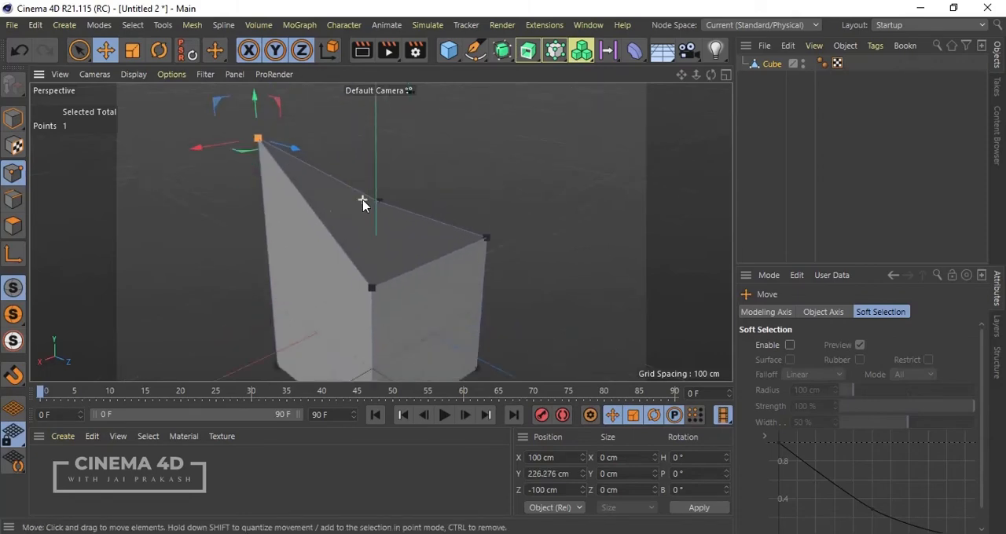
pyautogui.moveTo(362, 203); pyautogui.dragTo(234, 283)
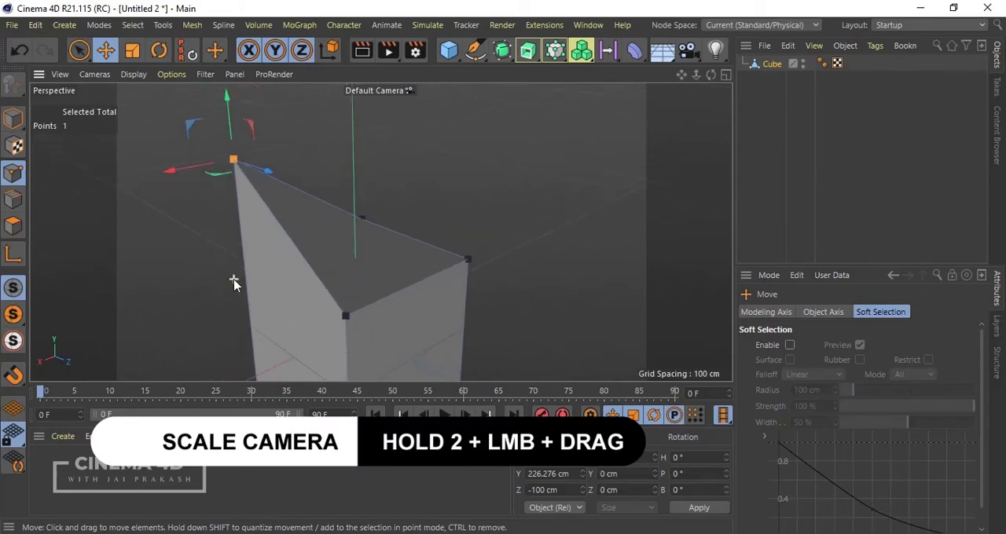
pyautogui.scroll(-1, 264, 251)
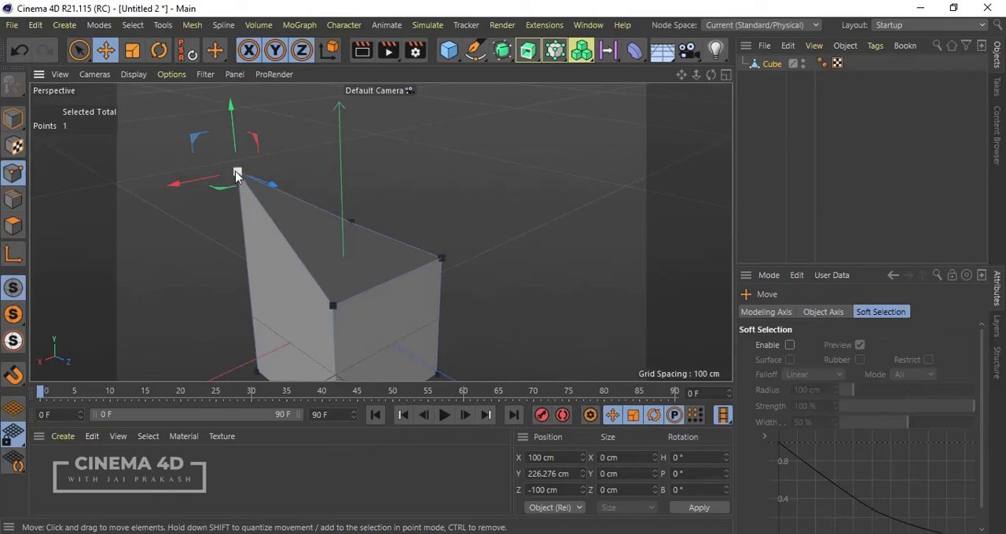
pyautogui.moveTo(236, 174); pyautogui.dragTo(122, 143)
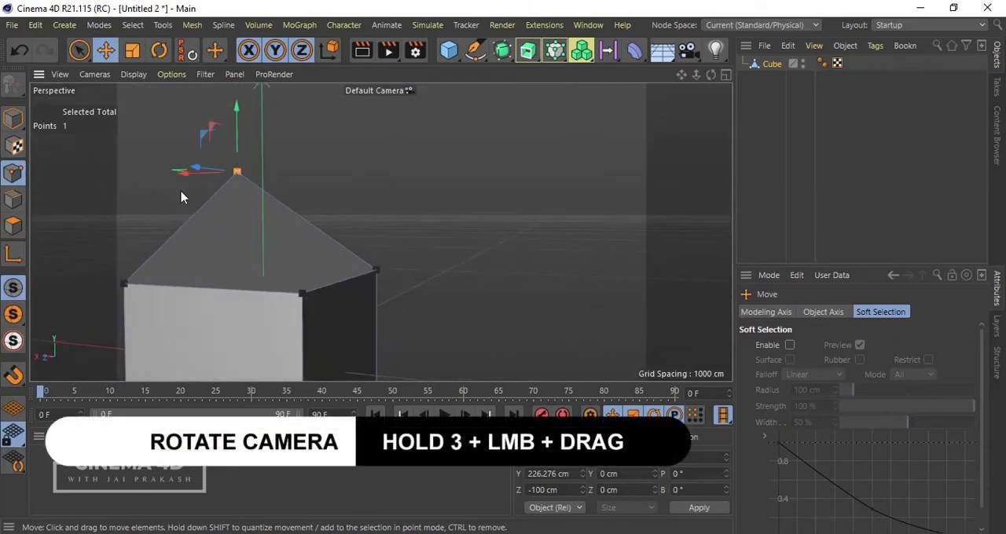
pyautogui.moveTo(215, 209); pyautogui.dragTo(400, 207)
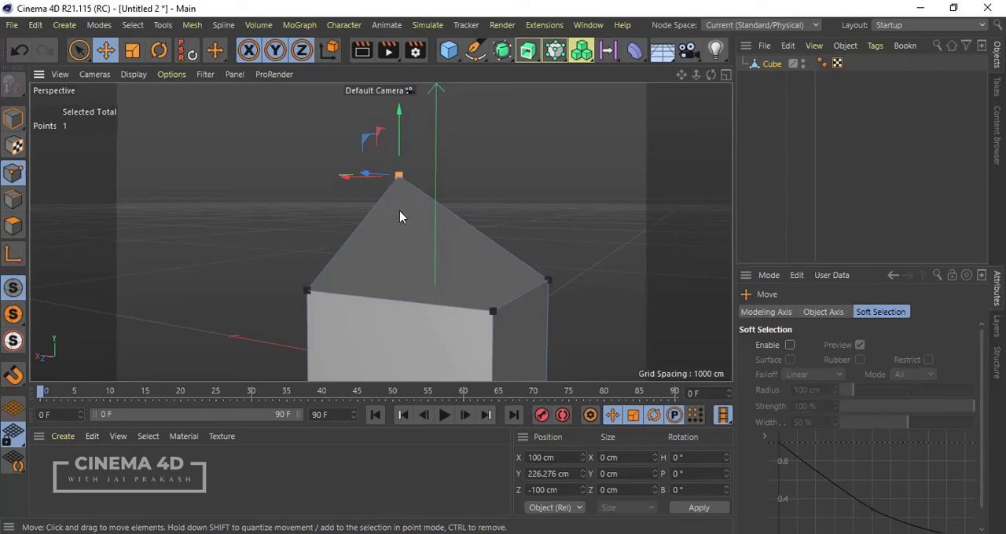
pyautogui.keyDown('alt'); pyautogui.moveTo(402, 215); pyautogui.dragTo(435, 267); pyautogui.keyUp('alt')
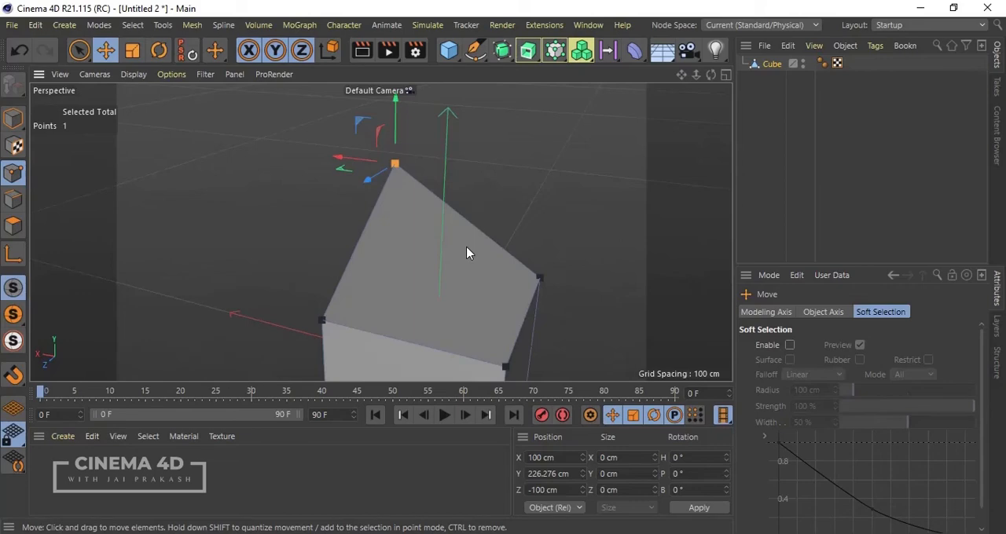
pyautogui.keyDown('alt'); pyautogui.moveTo(448, 260); pyautogui.dragTo(404, 253); pyautogui.keyUp('alt')
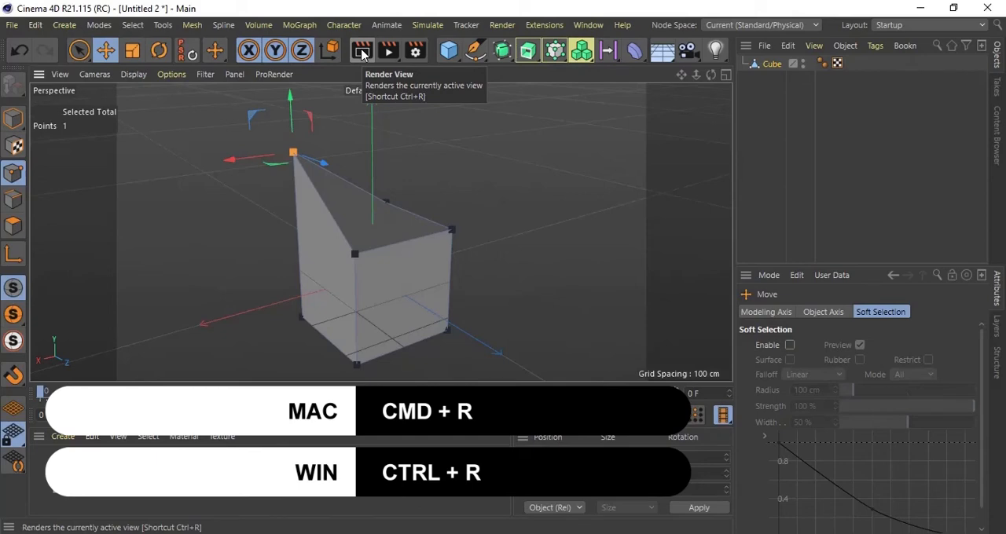
# Render the deformed cube in the active view, once from the current angle and once close up from another side.
pyautogui.click(362, 52)
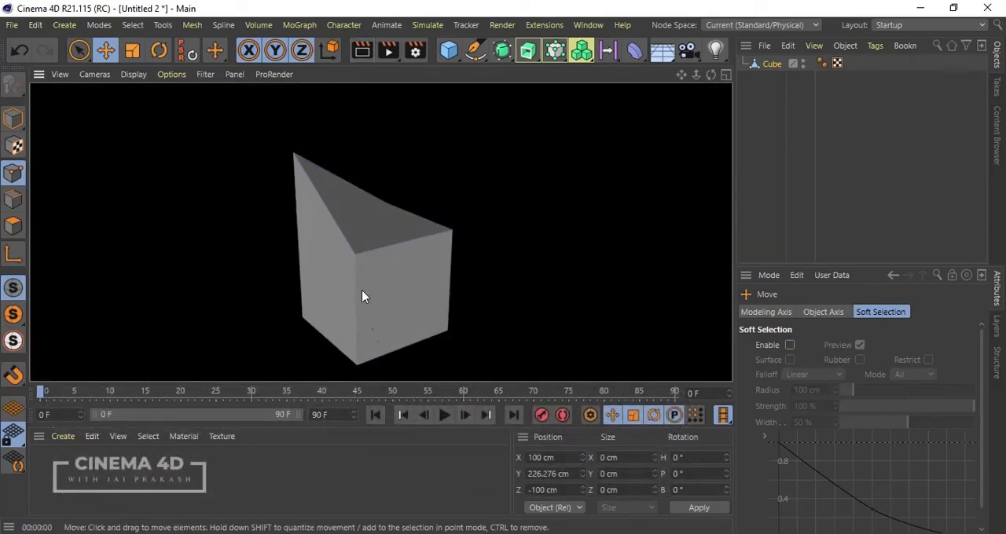
pyautogui.click(391, 181)
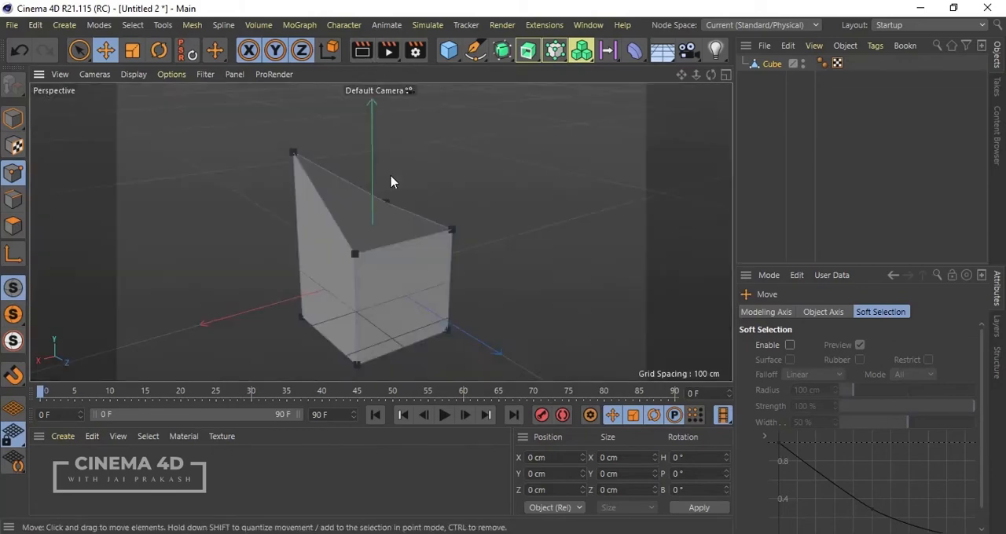
pyautogui.keyDown('alt'); pyautogui.moveTo(313, 183); pyautogui.dragTo(172, 193); pyautogui.keyUp('alt')
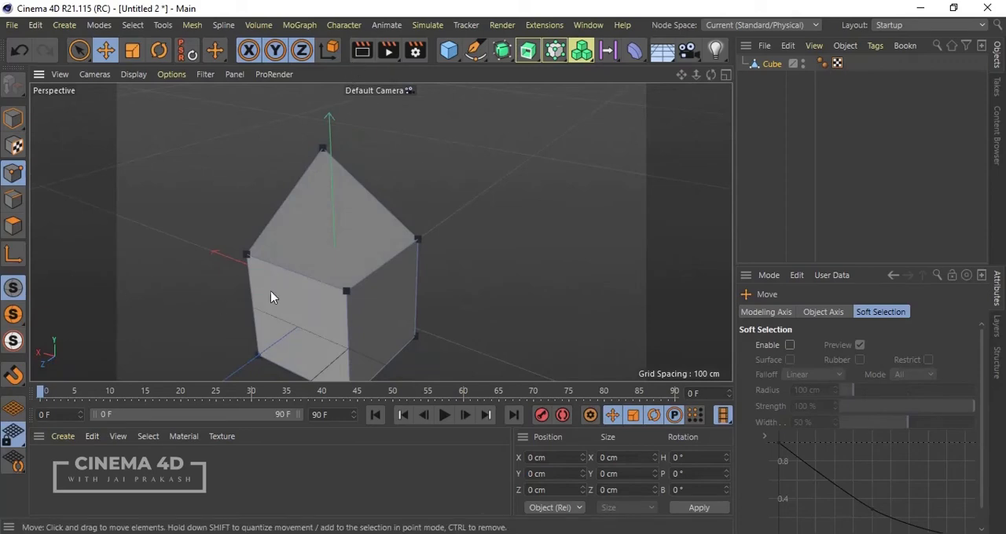
pyautogui.scroll(4, 295, 243)
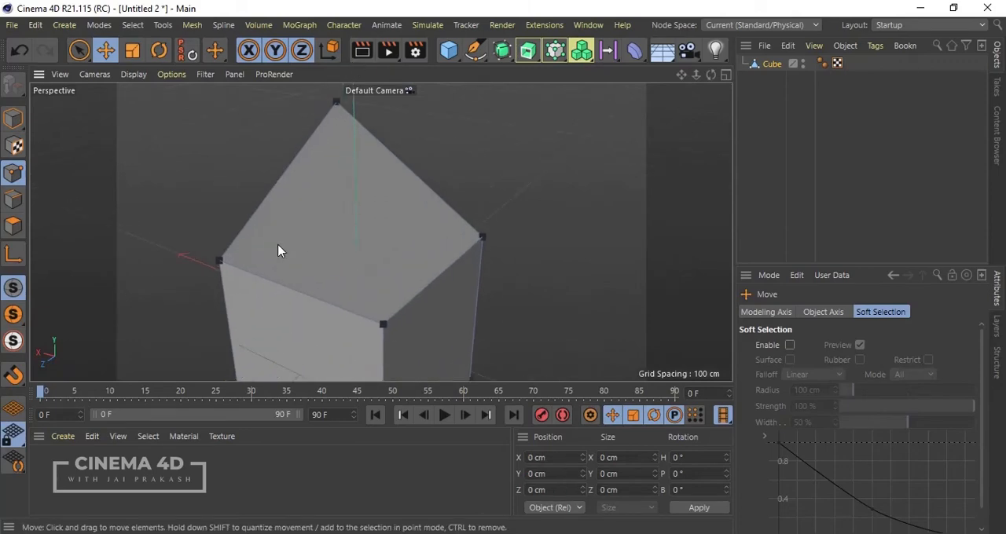
pyautogui.keyDown('alt'); pyautogui.moveTo(278, 250); pyautogui.dragTo(335, 265); pyautogui.keyUp('alt')
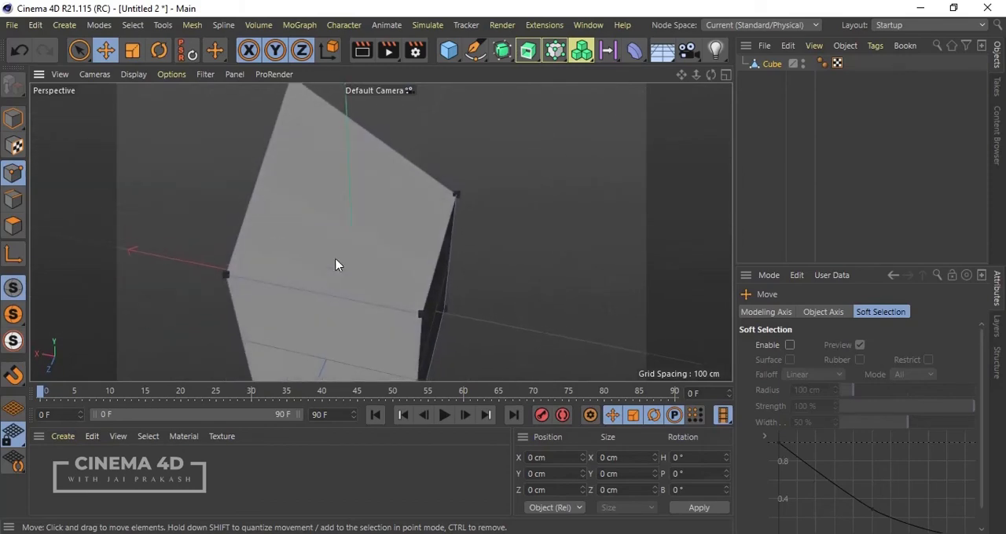
pyautogui.click(366, 51)
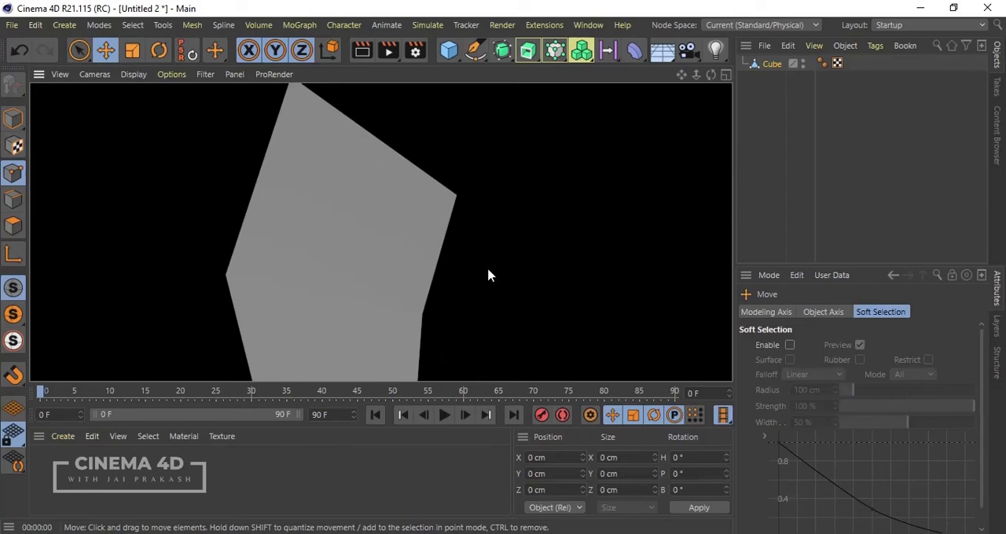
pyautogui.click(351, 264)
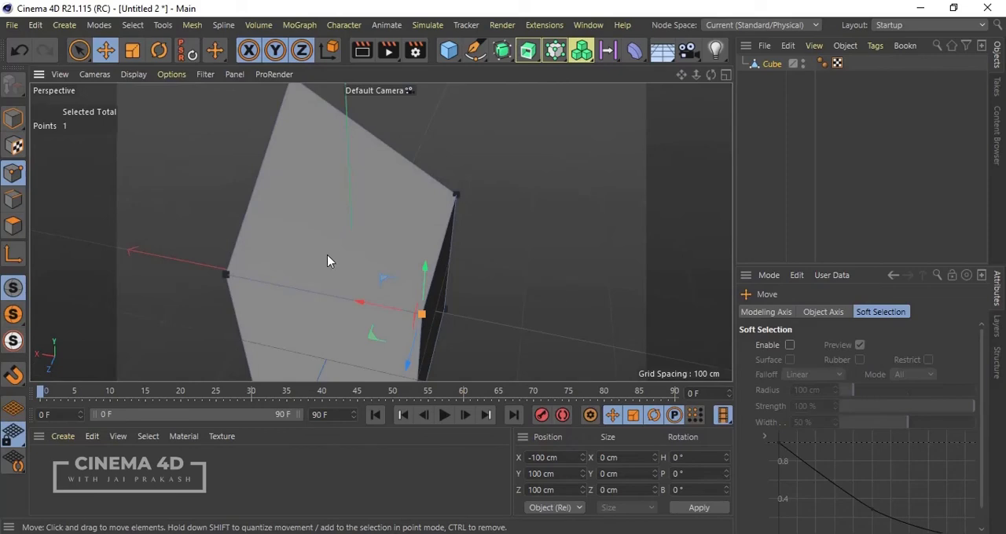
pyautogui.keyDown('alt'); pyautogui.moveTo(329, 255); pyautogui.dragTo(468, 221); pyautogui.keyUp('alt')
pyautogui.scroll(-2, 463, 147)
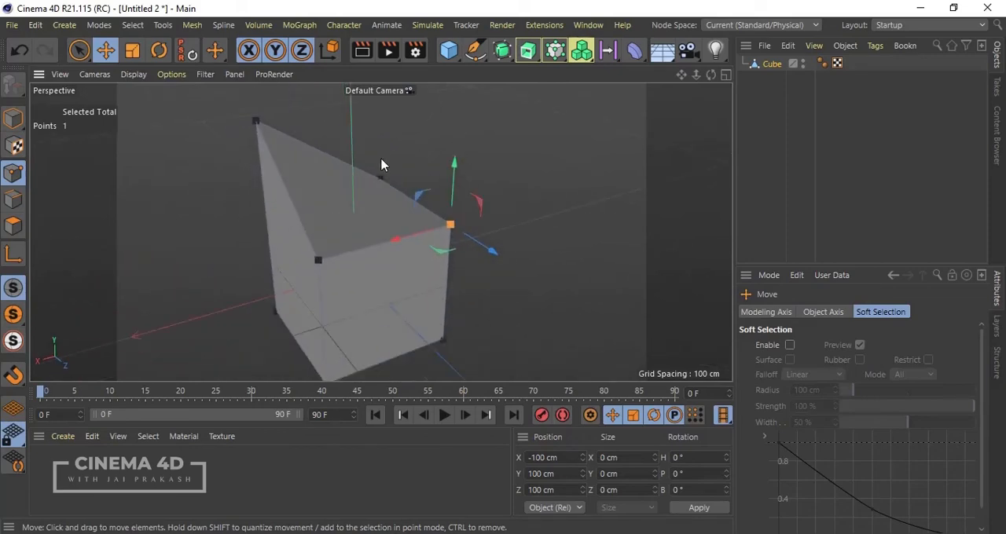
pyautogui.scroll(2, 366, 167)
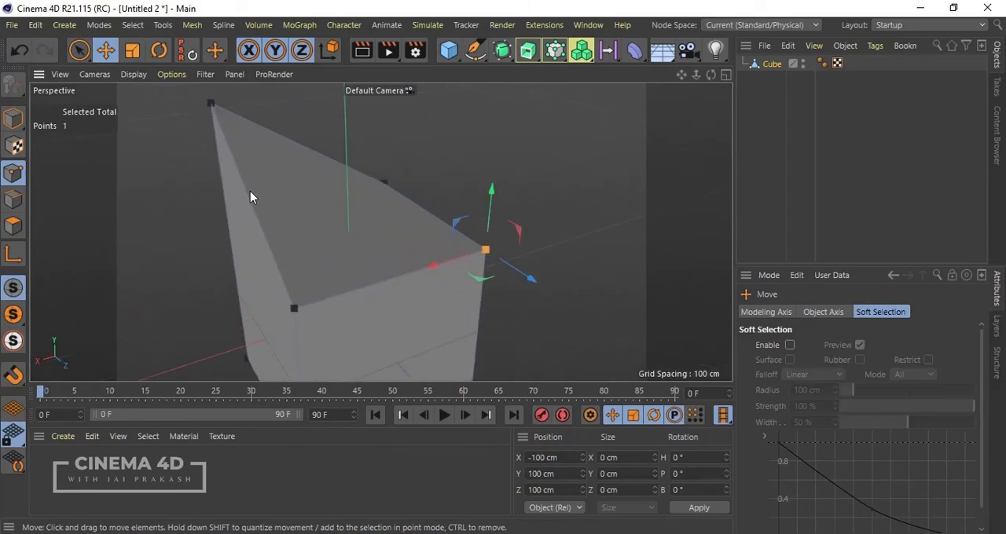
pyautogui.keyDown('alt'); pyautogui.moveTo(251, 193); pyautogui.dragTo(332, 190); pyautogui.keyUp('alt')
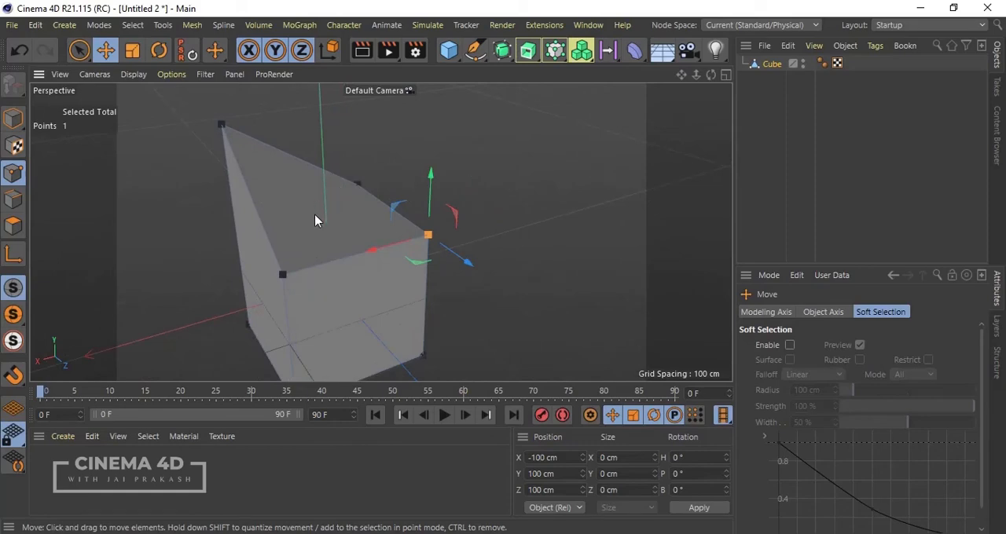